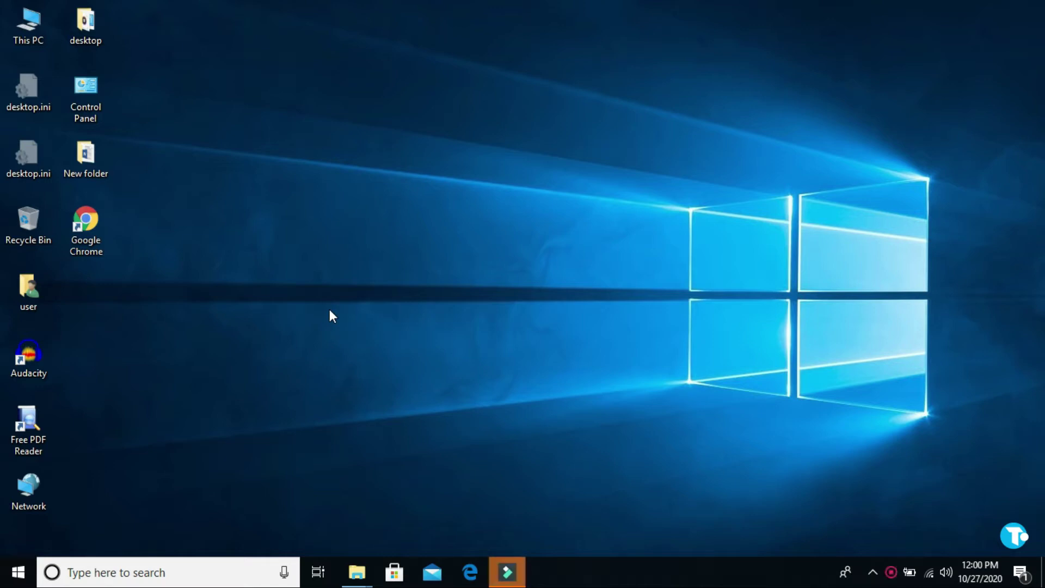
Step: Launch Google Chrome and search Google for 'adobe acrobat reader'
double_click(76, 240)
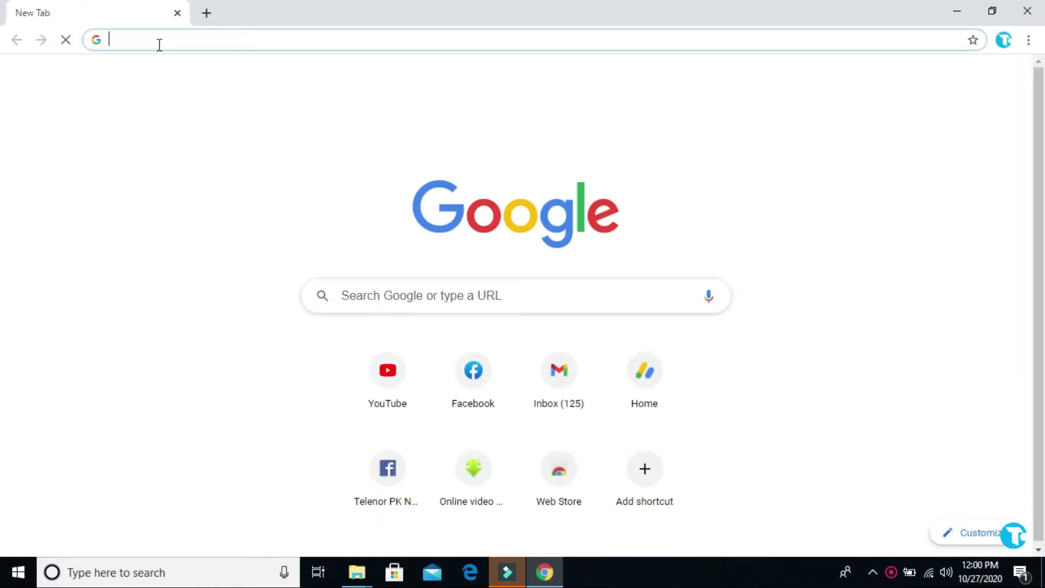
type("a")
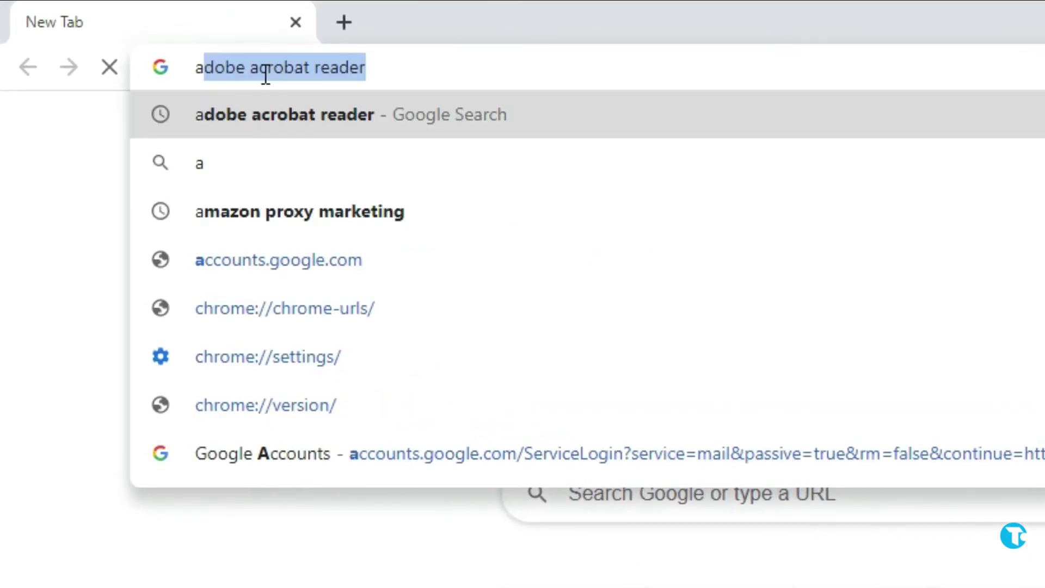
type("dobe acro")
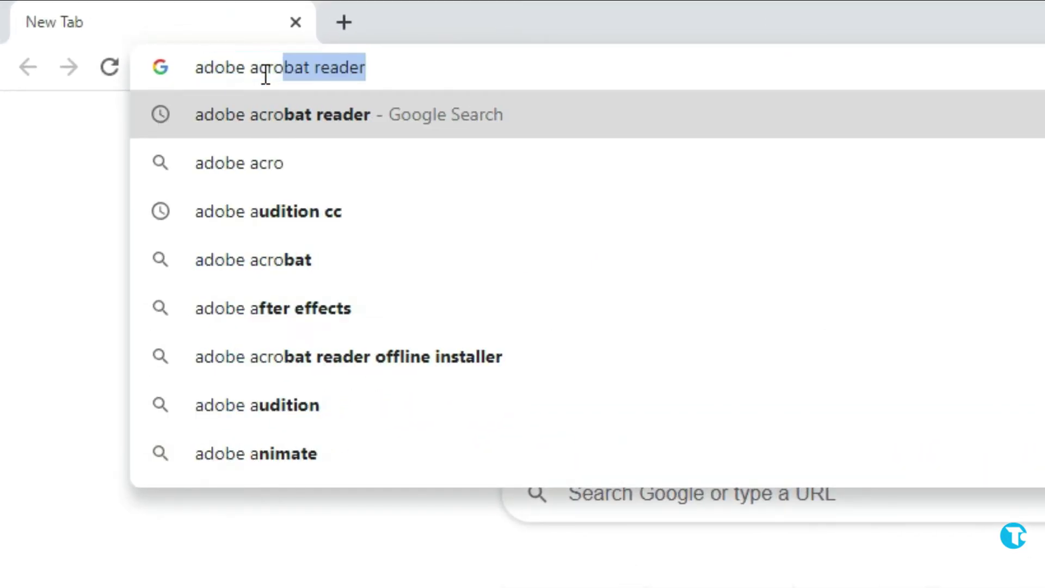
type("bat reader")
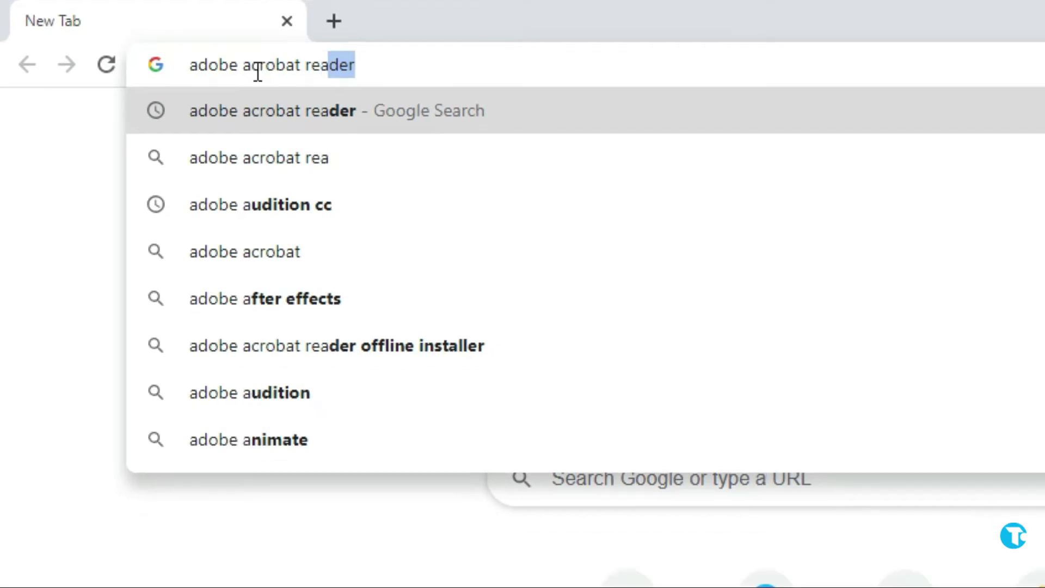
key("Return")
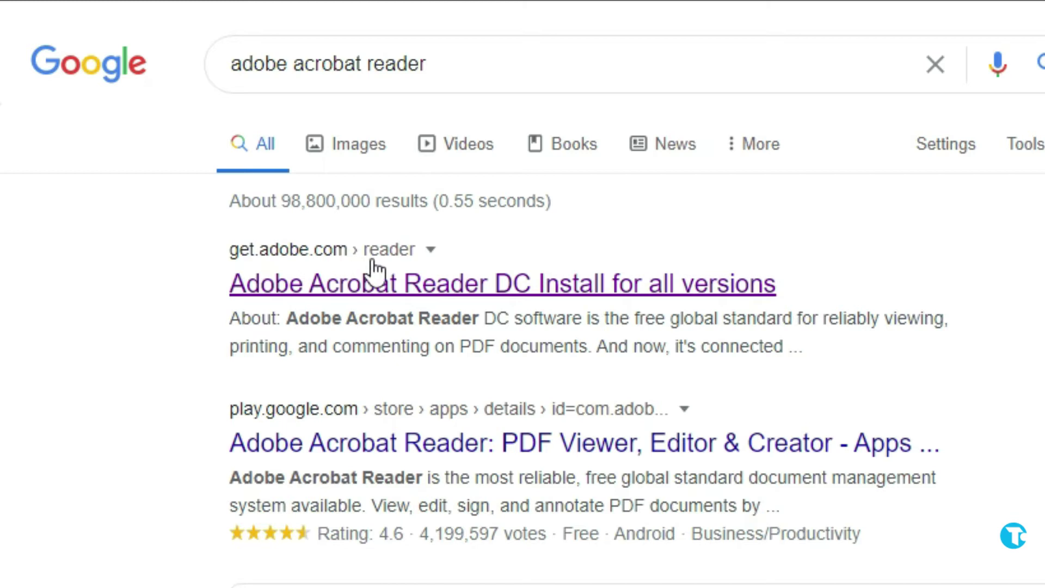
Step: Open Adobe's Acrobat Reader DC install page and download the readerdc_en_ka_cra_install.exe installer
left_click(416, 294)
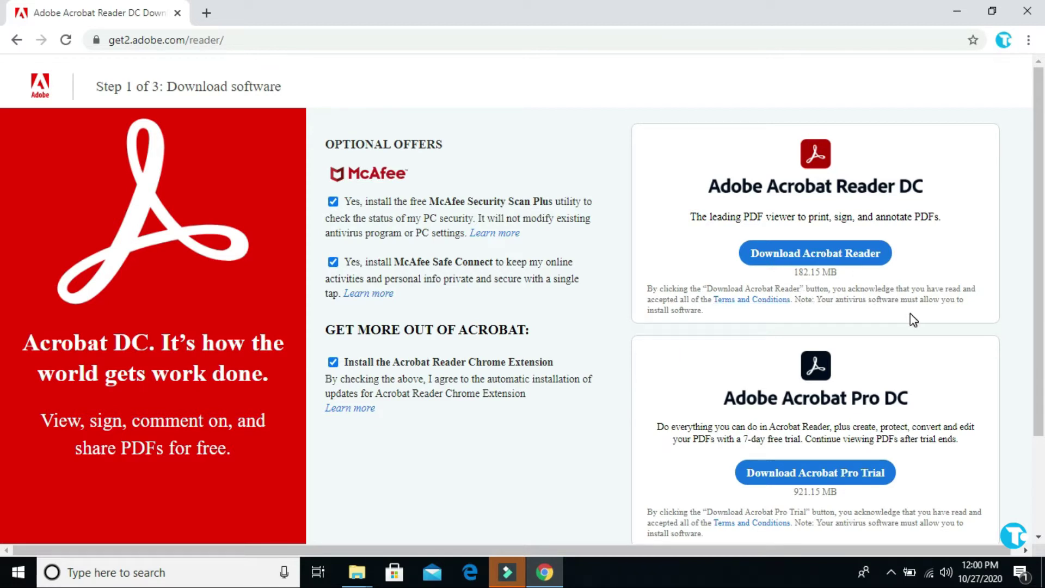
left_click(805, 253)
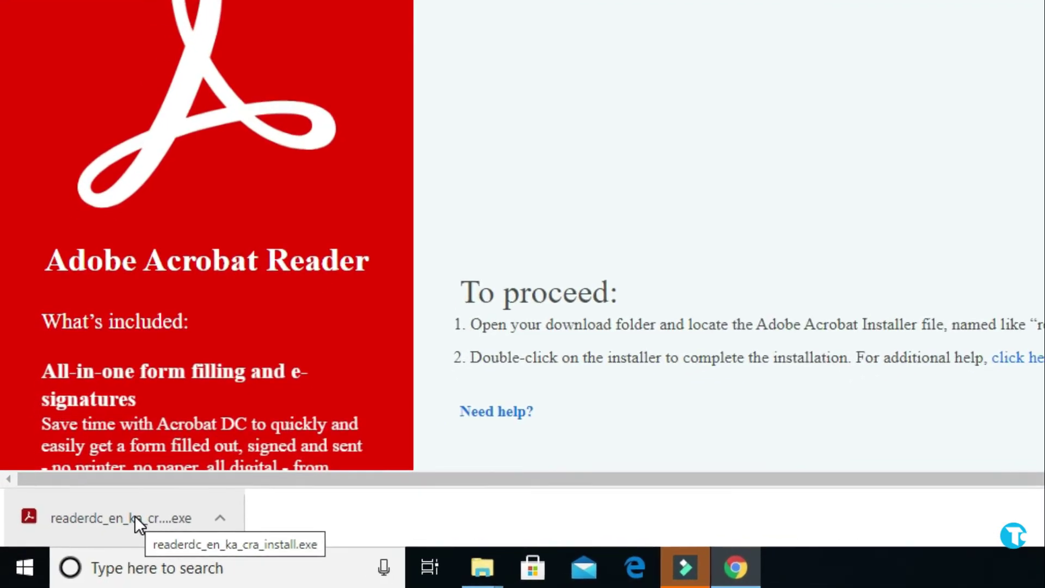
Step: Run the downloaded installer past the SmartScreen warning and minimize Chrome while it installs
left_click(115, 529)
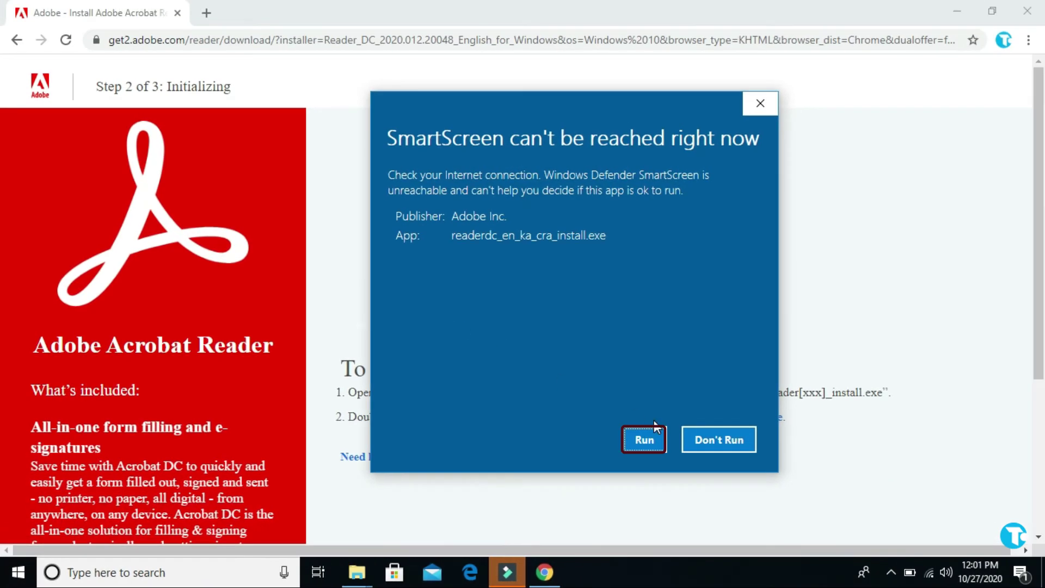
left_click(642, 441)
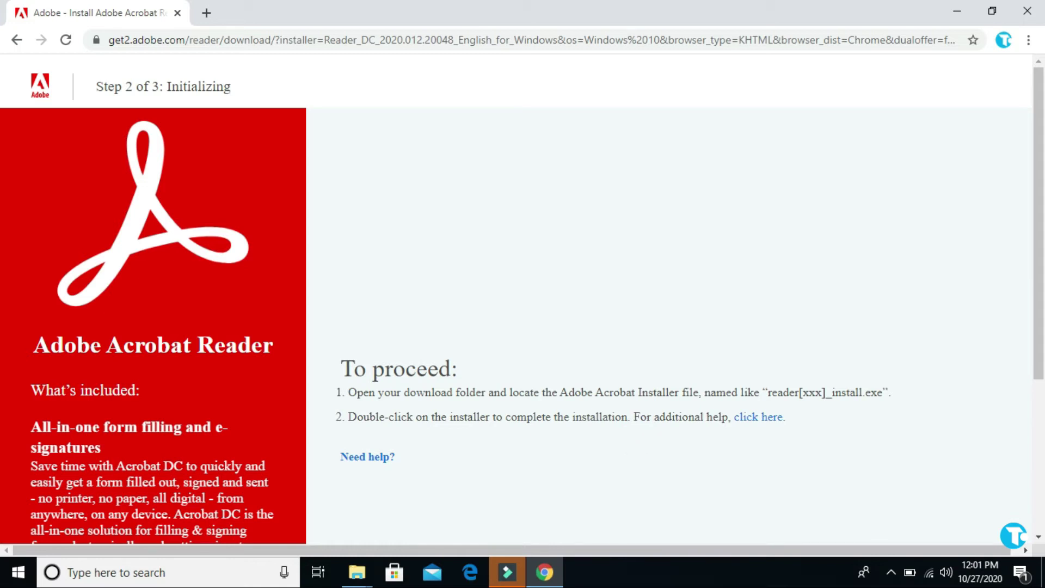
left_click(957, 10)
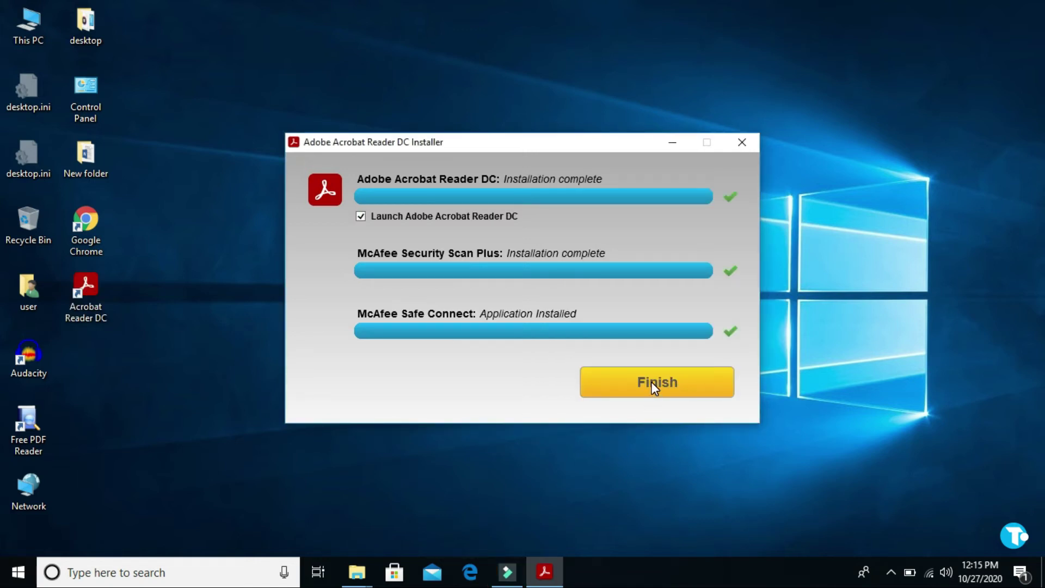
Step: Finish the installer with 'Launch Adobe Acrobat Reader DC' checked
left_click(652, 384)
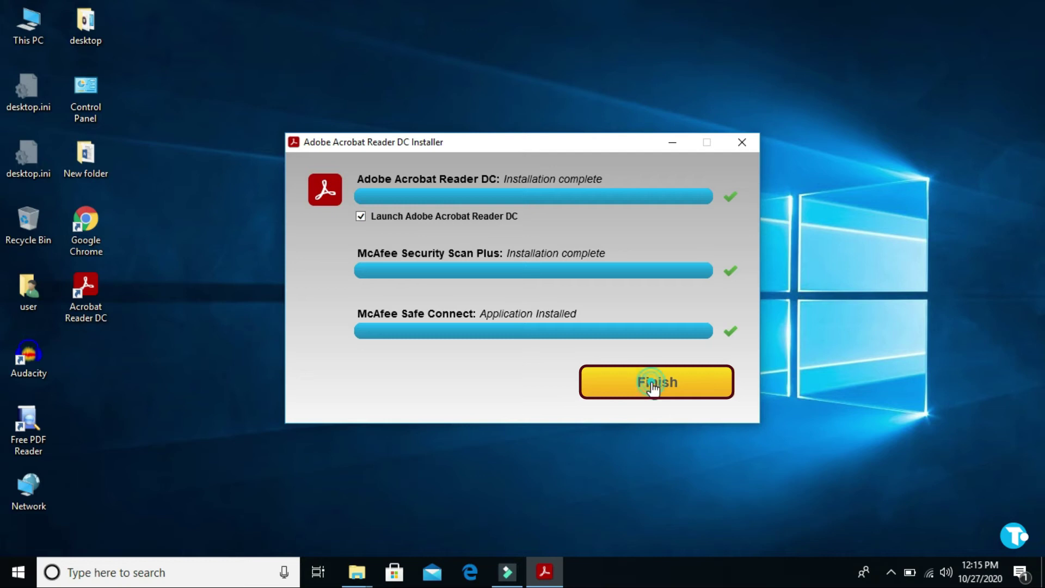
left_click(651, 382)
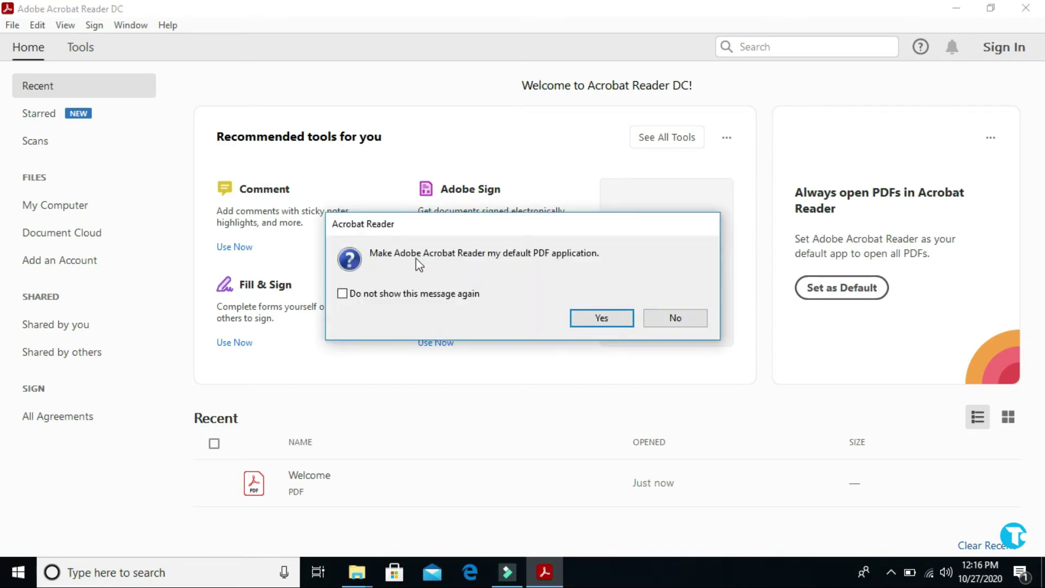
Step: Accept Reader's default-app prompt, suppressing it, and associate PDF files with Adobe Acrobat Reader DC
left_click(360, 297)
left_click(597, 321)
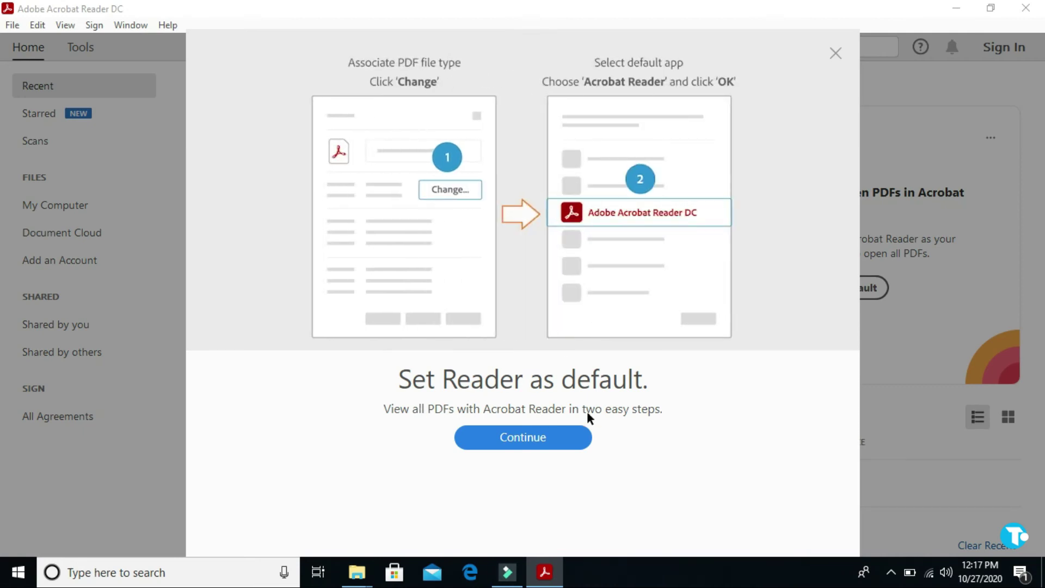
left_click(497, 439)
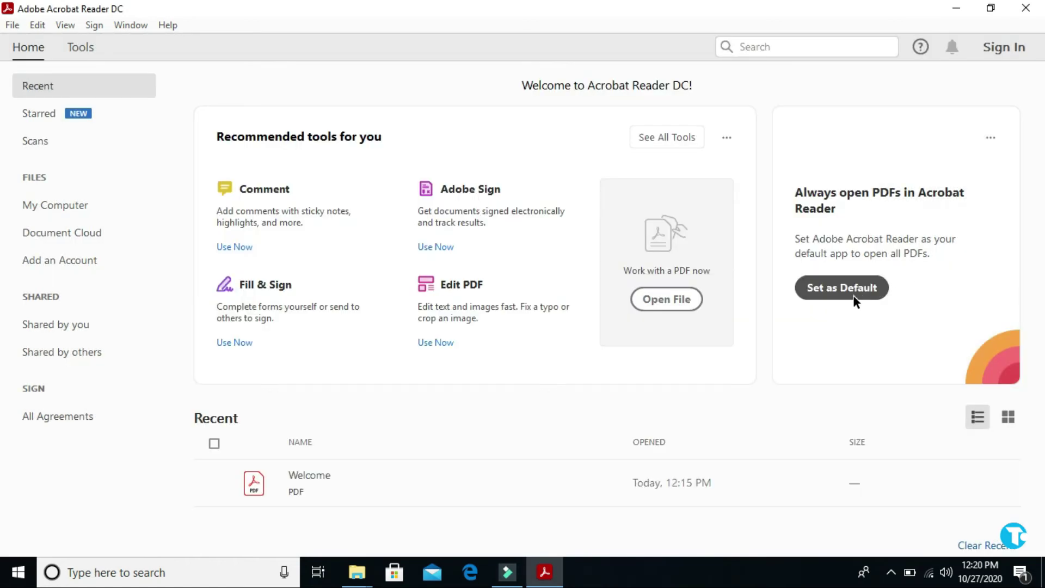
left_click(854, 298)
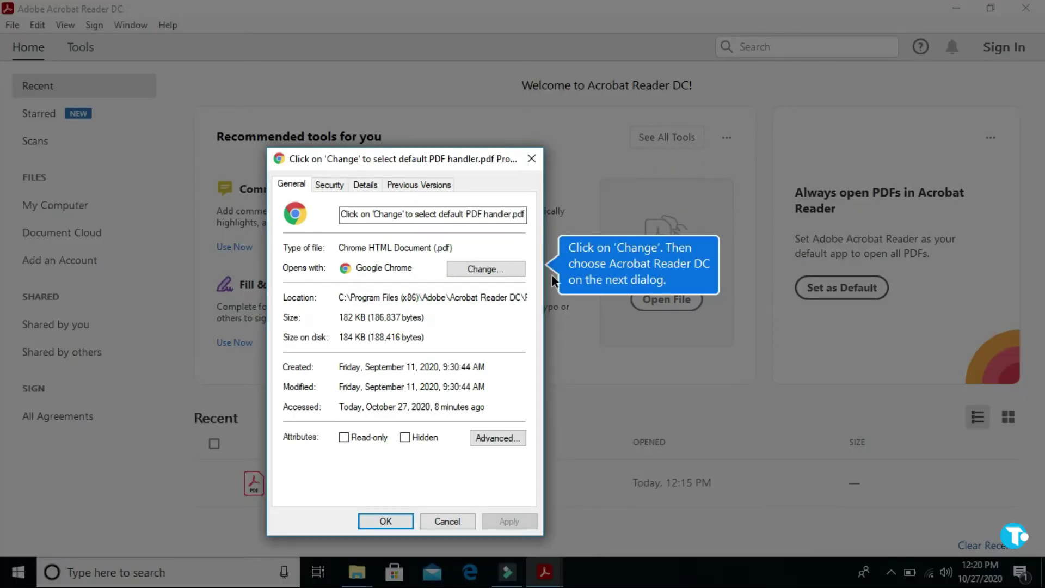
left_click(494, 274)
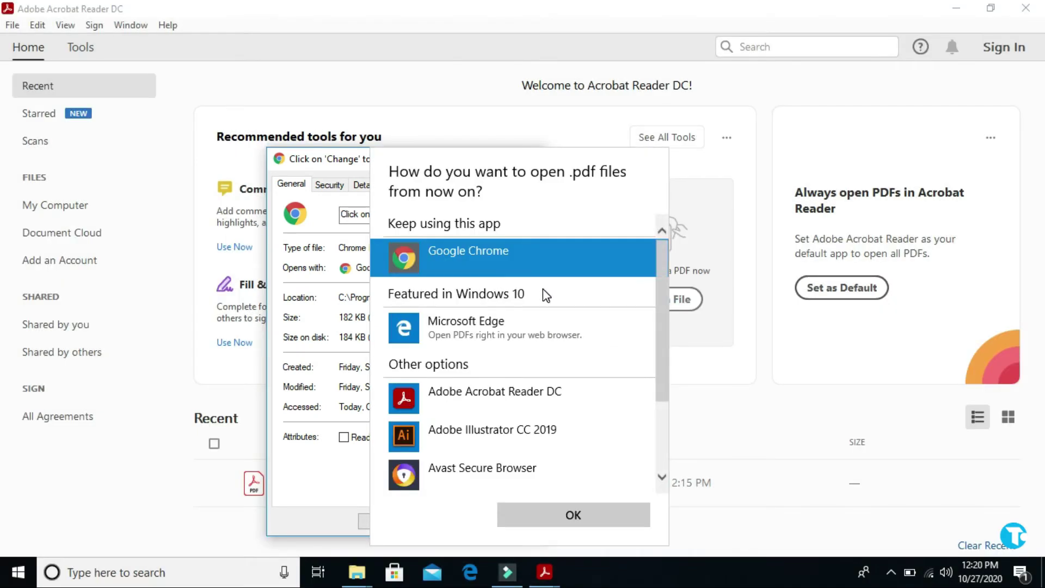
left_click(518, 400)
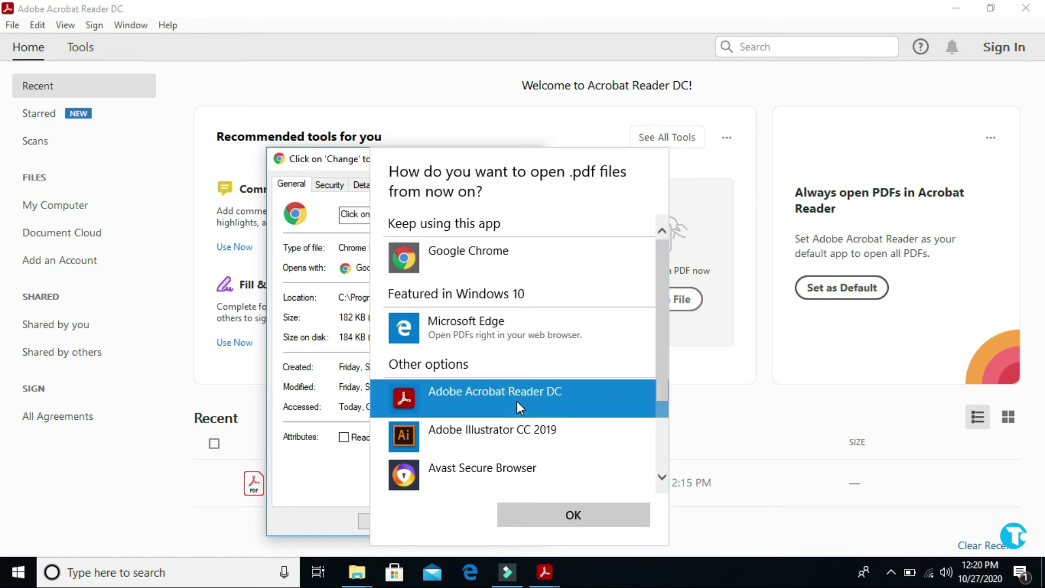
left_click(546, 521)
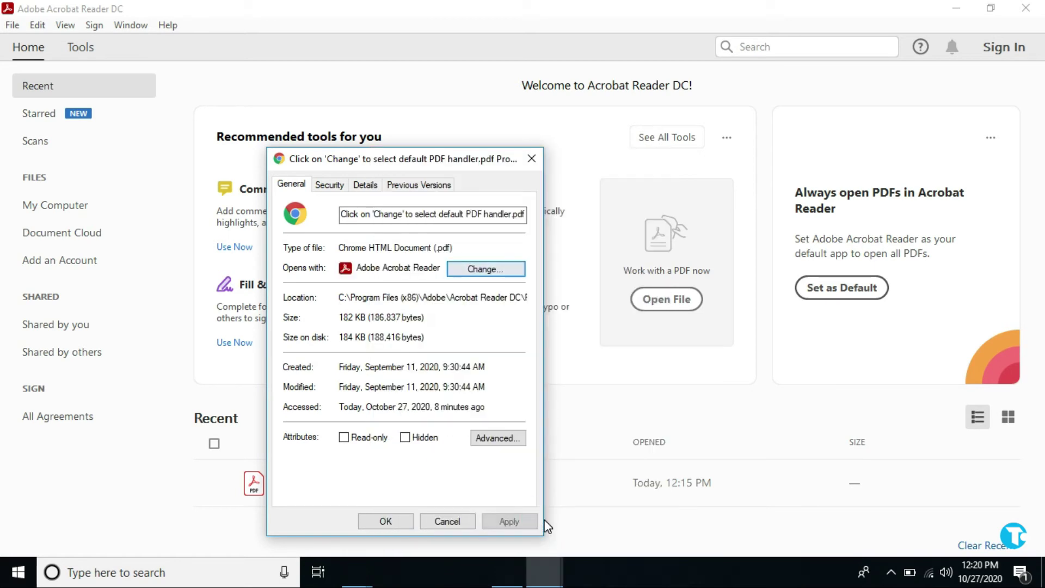
left_click(509, 524)
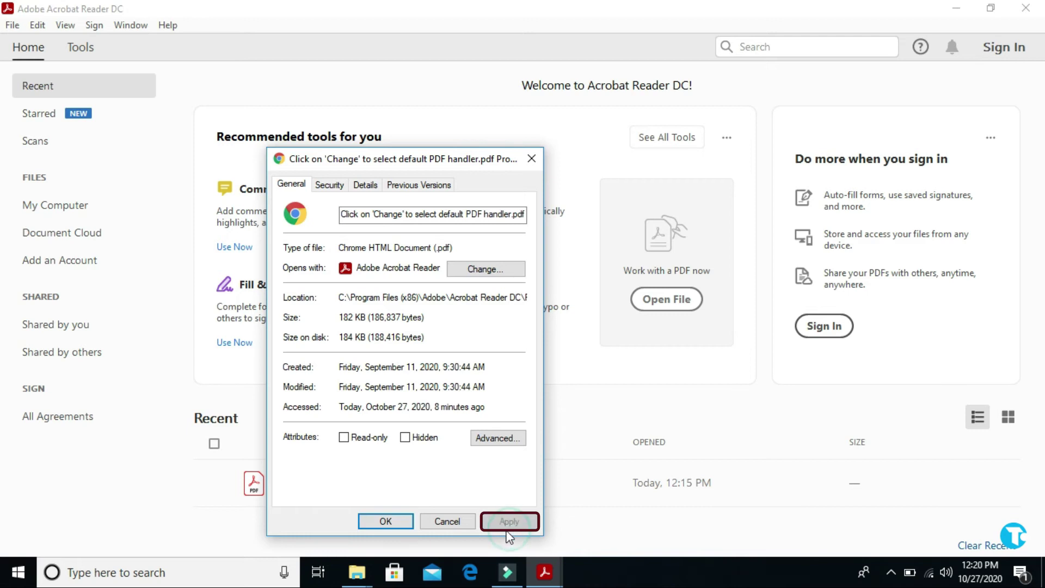
left_click(388, 521)
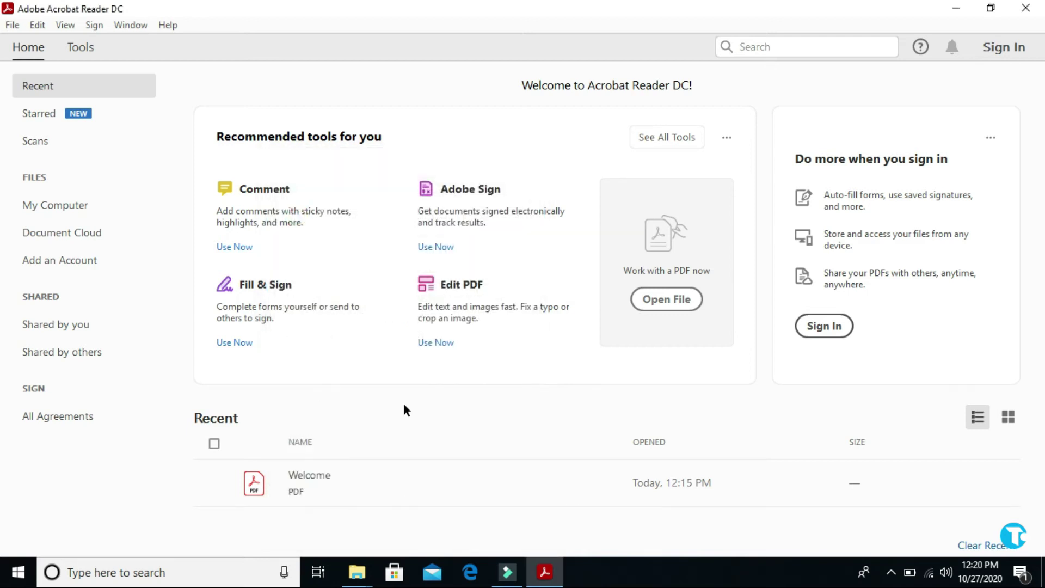
Step: Open the Welcome PDF from Recent, scroll through it and the tools pane, then close Reader
left_click(296, 486)
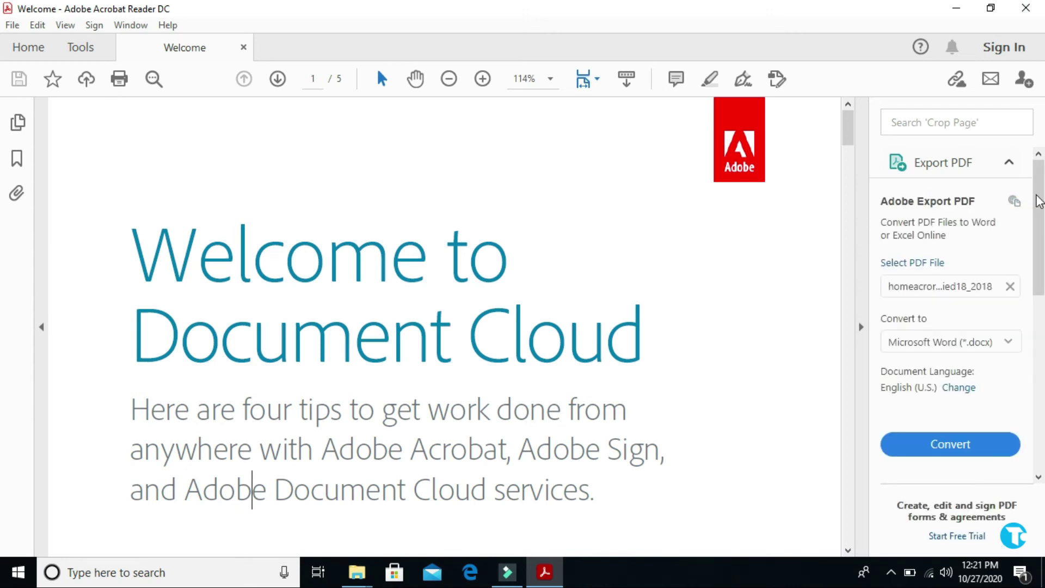
left_click_drag(1041, 203, 1041, 282)
scroll(1041, 283, "down", 3)
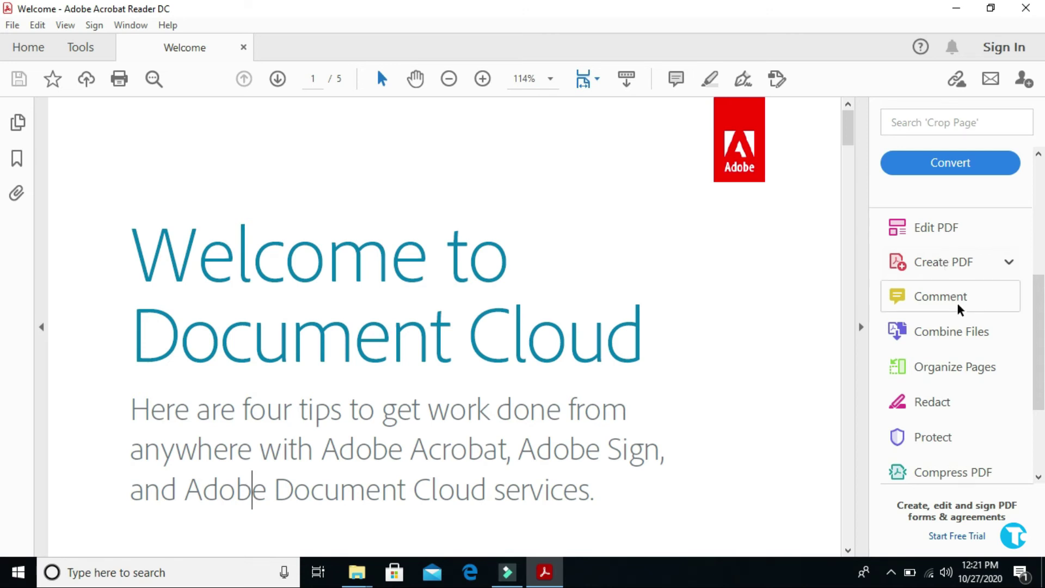
scroll(985, 299, "down", 3)
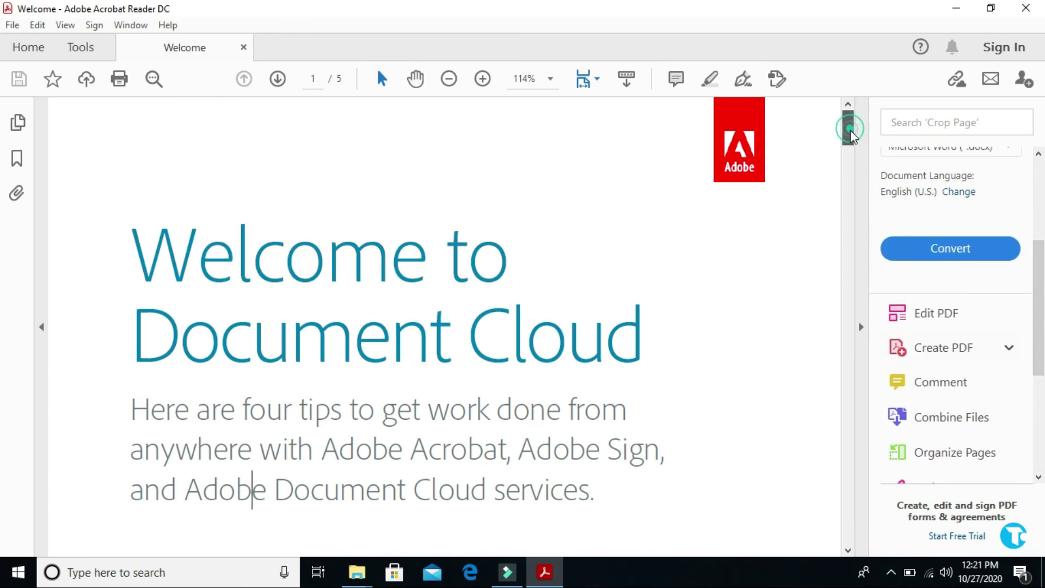
mouse_move(848, 128)
left_mouse_down()
mouse_move(852, 203)
mouse_move(854, 96)
left_mouse_up()
left_click(1025, 8)
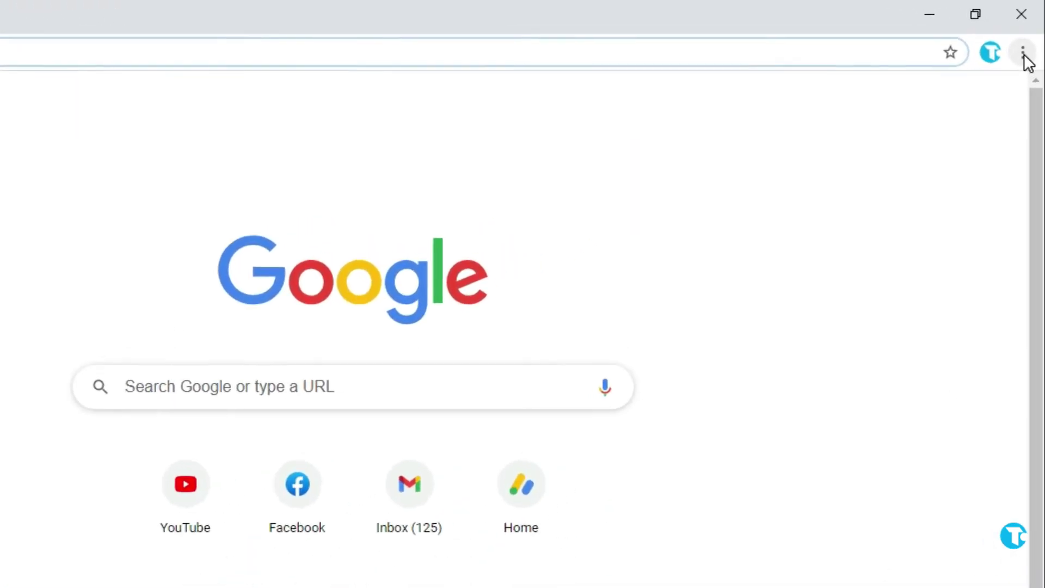
Step: Go to Chrome Settings > Extensions and switch on the Adobe Acrobat extension toggle
left_click(1028, 44)
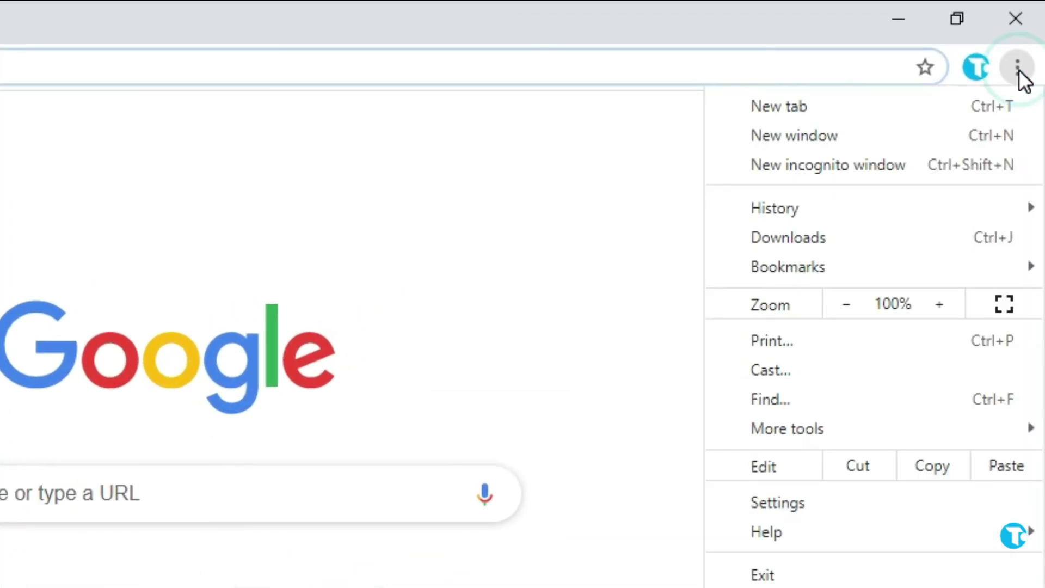
left_click(812, 507)
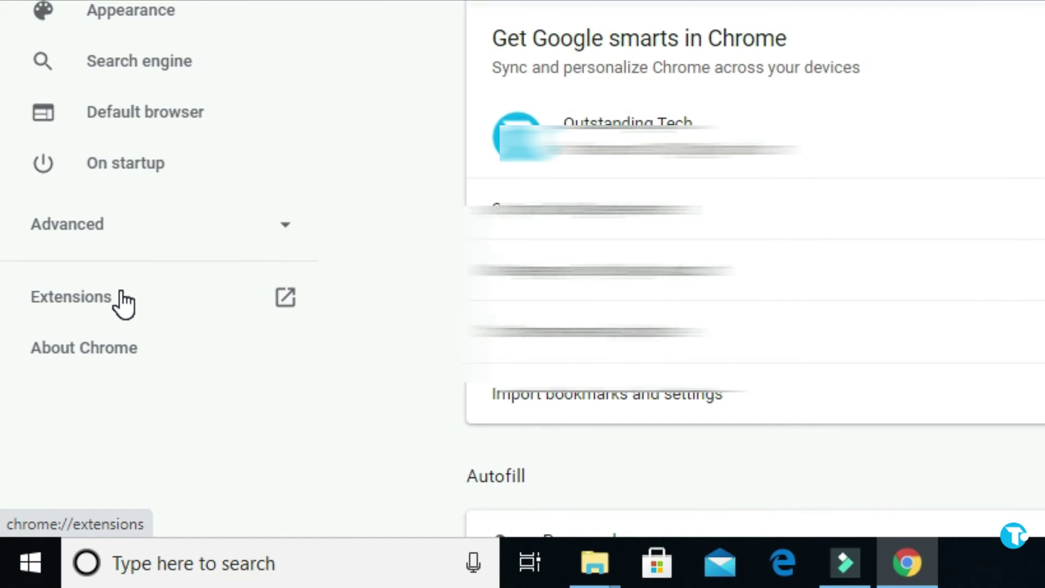
left_click(122, 302)
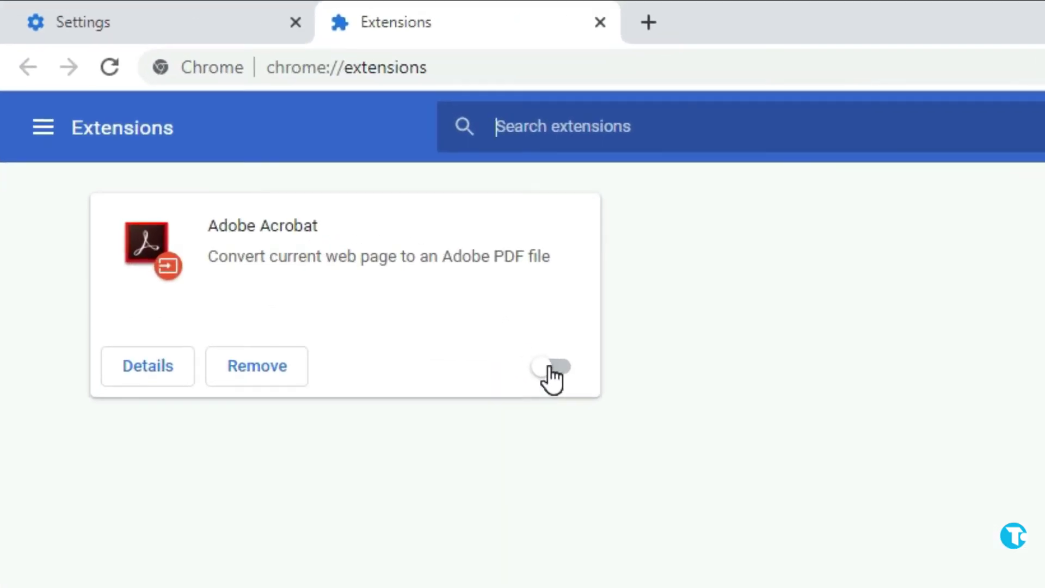
left_click(551, 369)
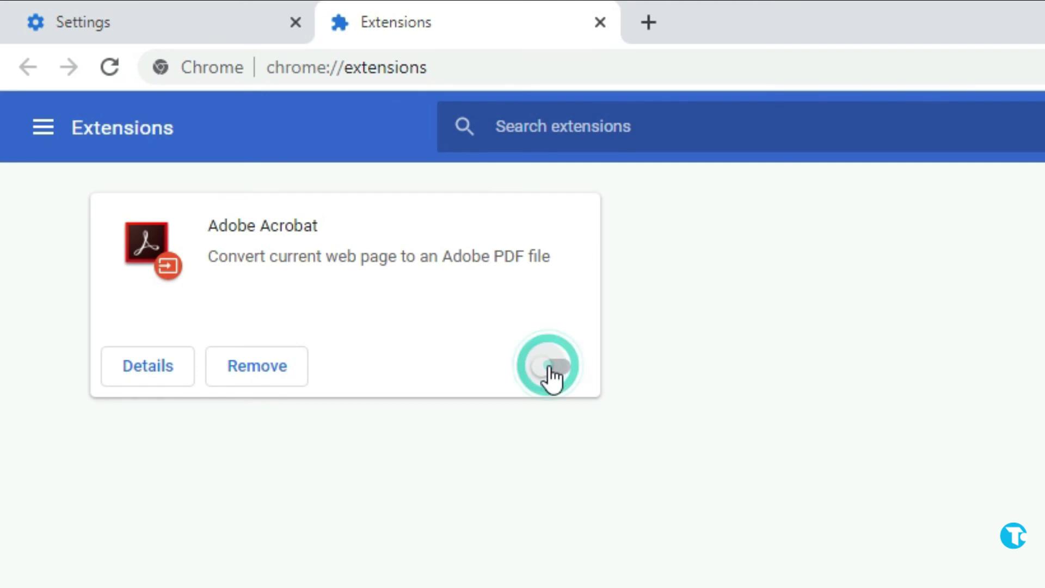